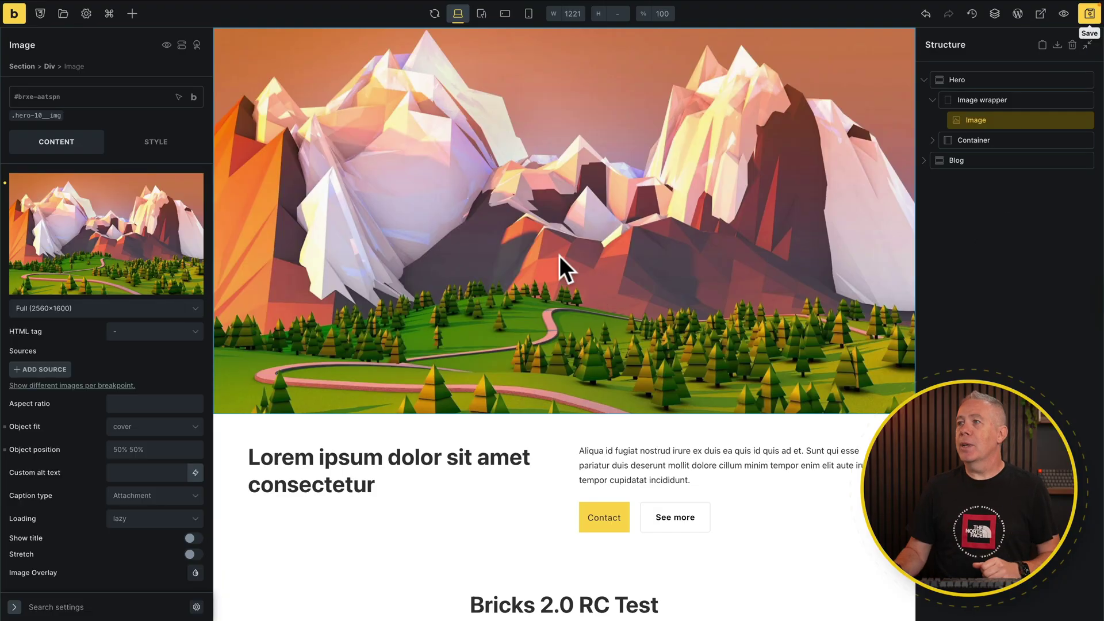
Step: Preview the page at tablet portrait, mobile landscape and mobile portrait widths, then return to desktop
click(482, 14)
click(505, 14)
click(528, 13)
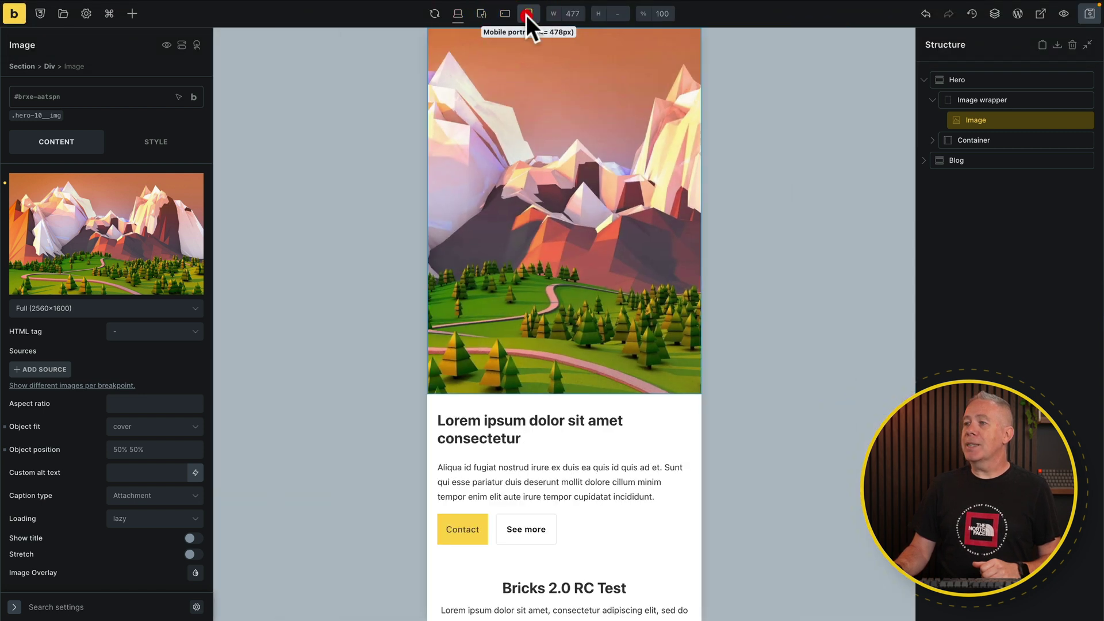
click(457, 15)
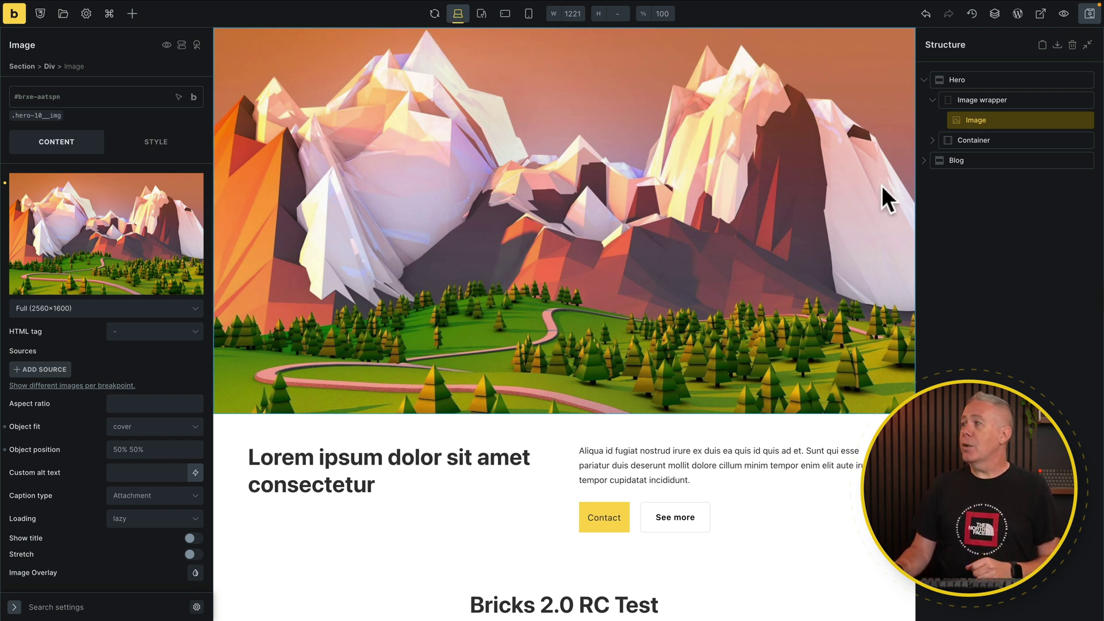
Step: Add a new hero image source and set its breakpoint to Mobile portrait
mouse_move(125, 210)
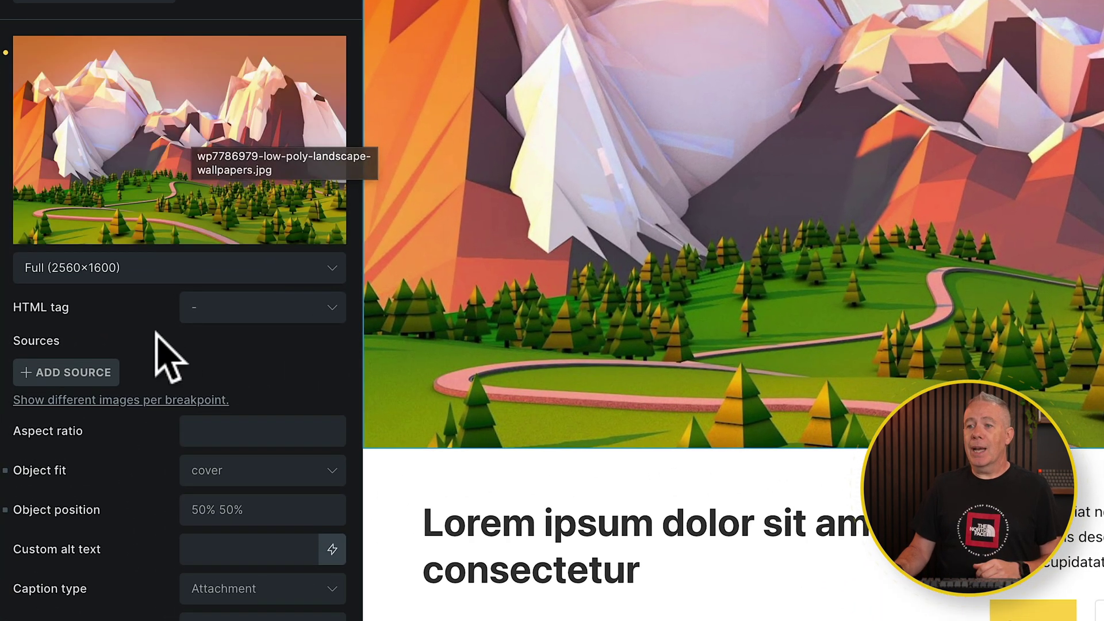
click(92, 374)
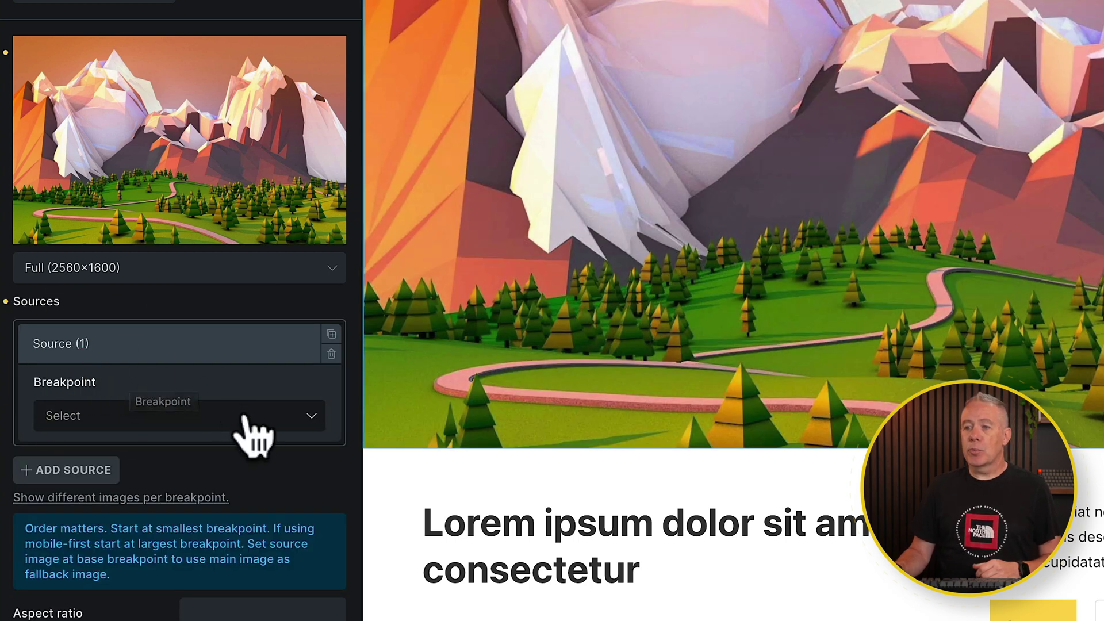
click(247, 417)
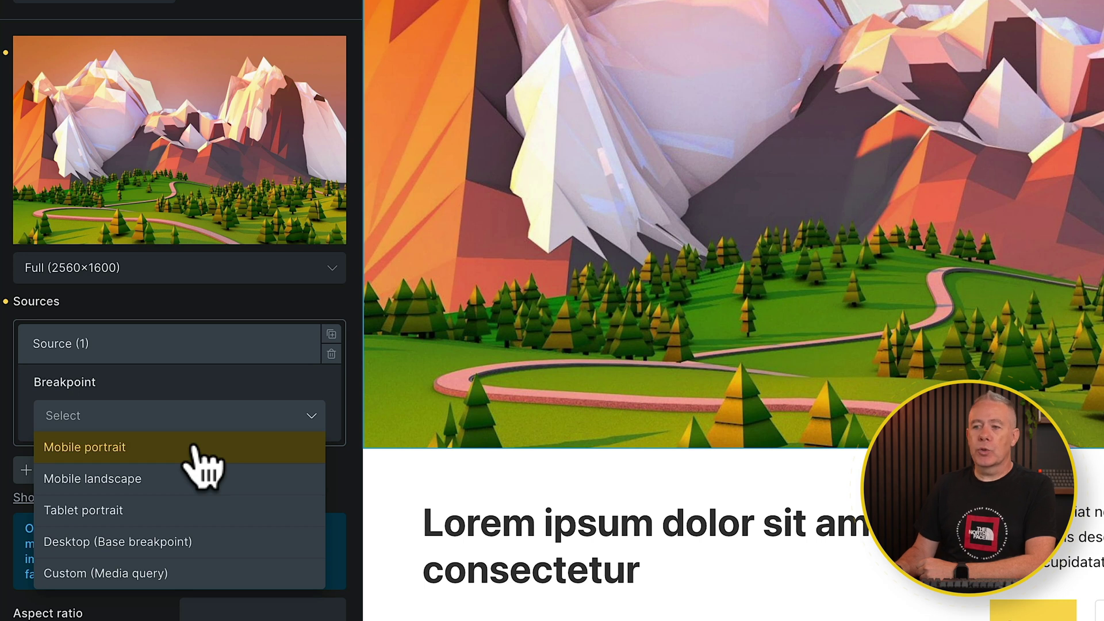
click(195, 447)
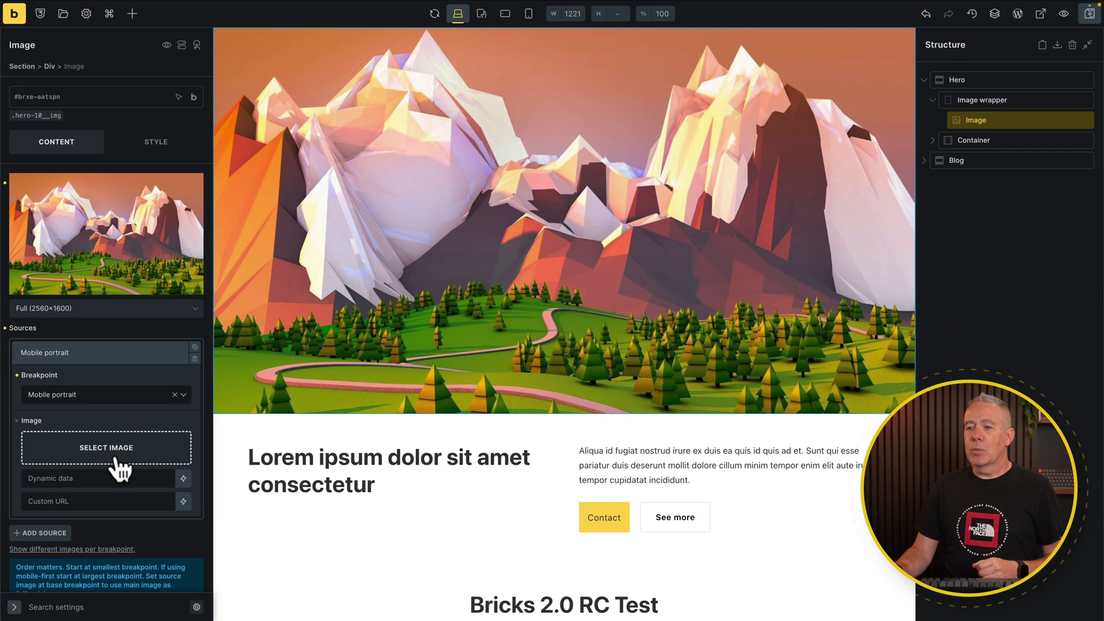
Step: Insert the fish-and-chips photo into the Mobile portrait source at Large (1024×682), then collapse it
click(115, 454)
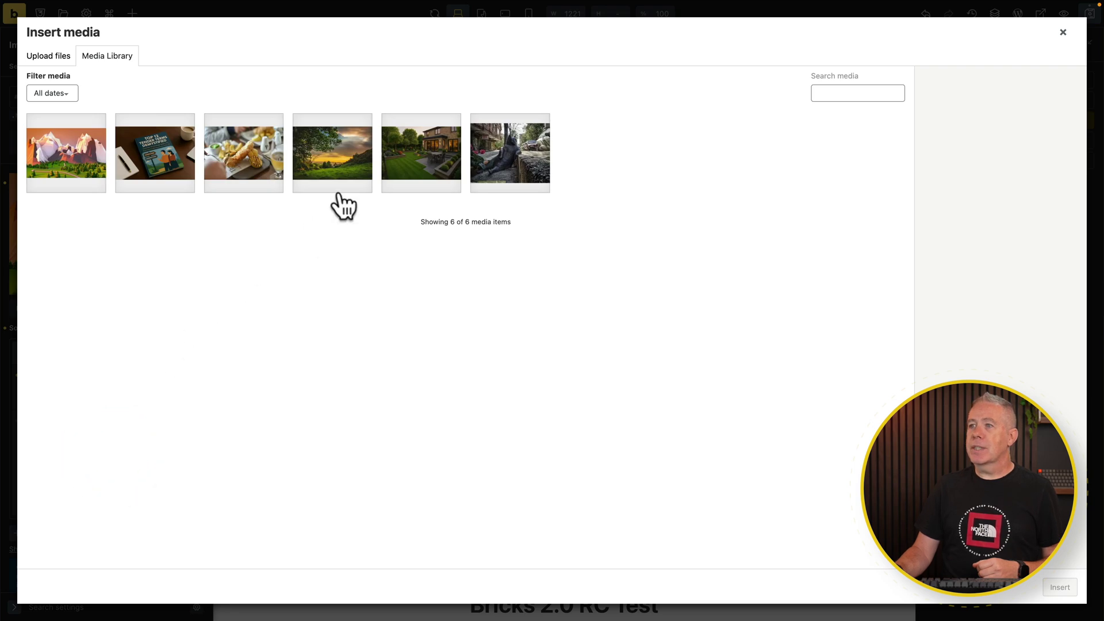
click(236, 166)
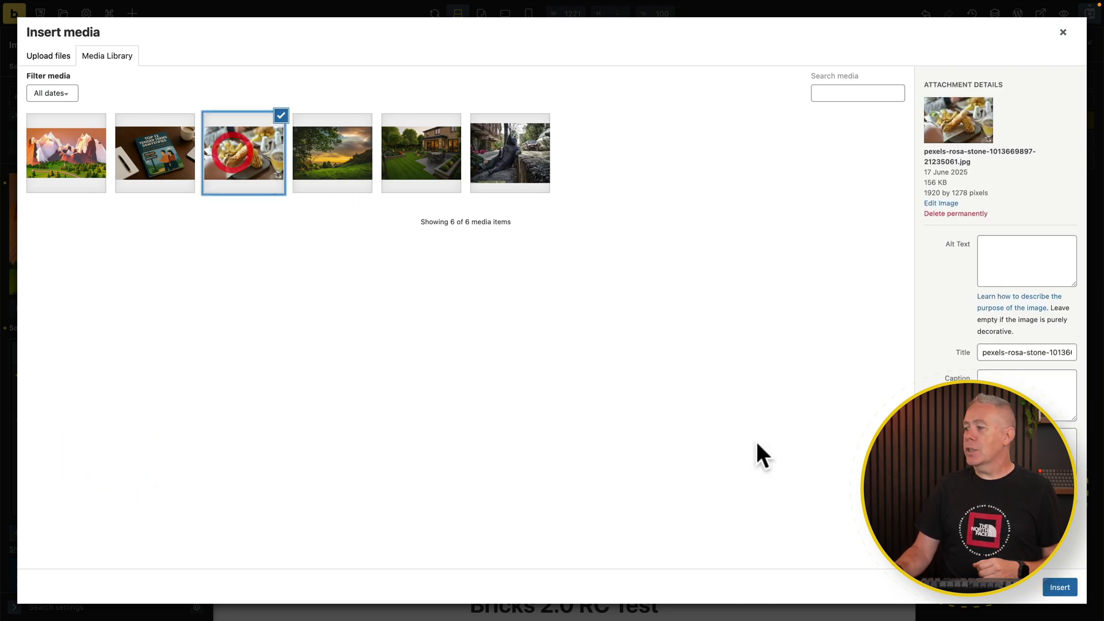
click(1057, 588)
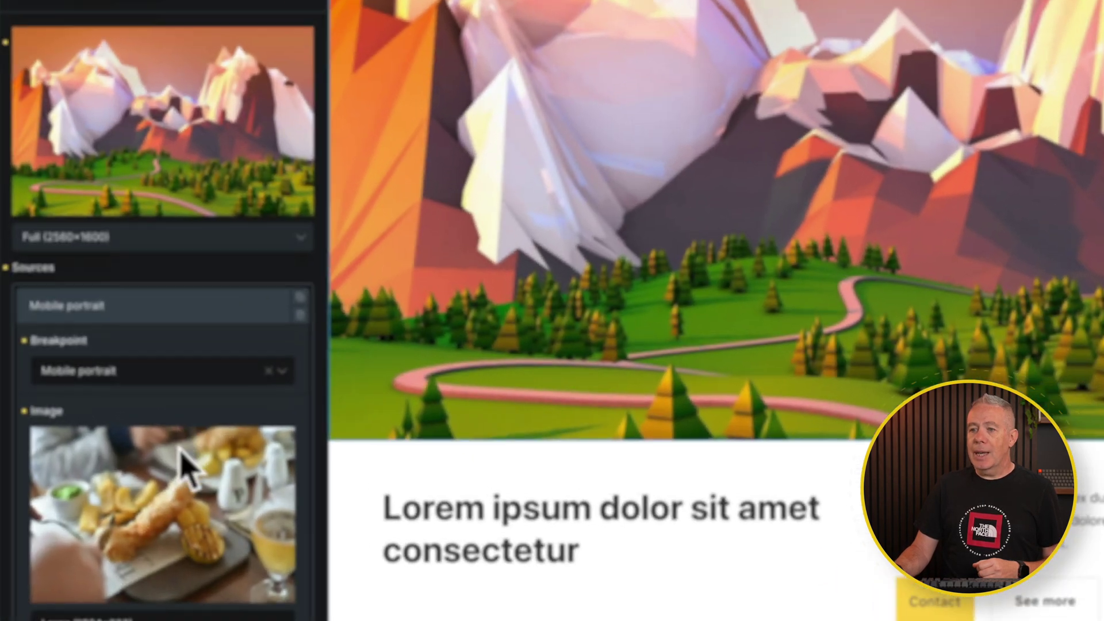
click(141, 481)
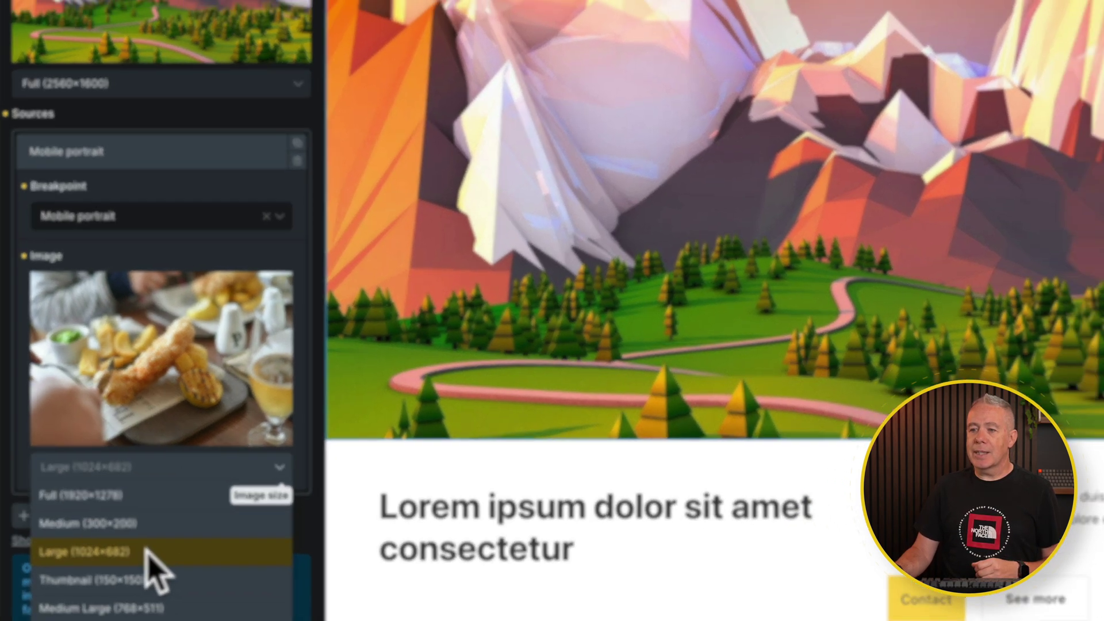
click(94, 574)
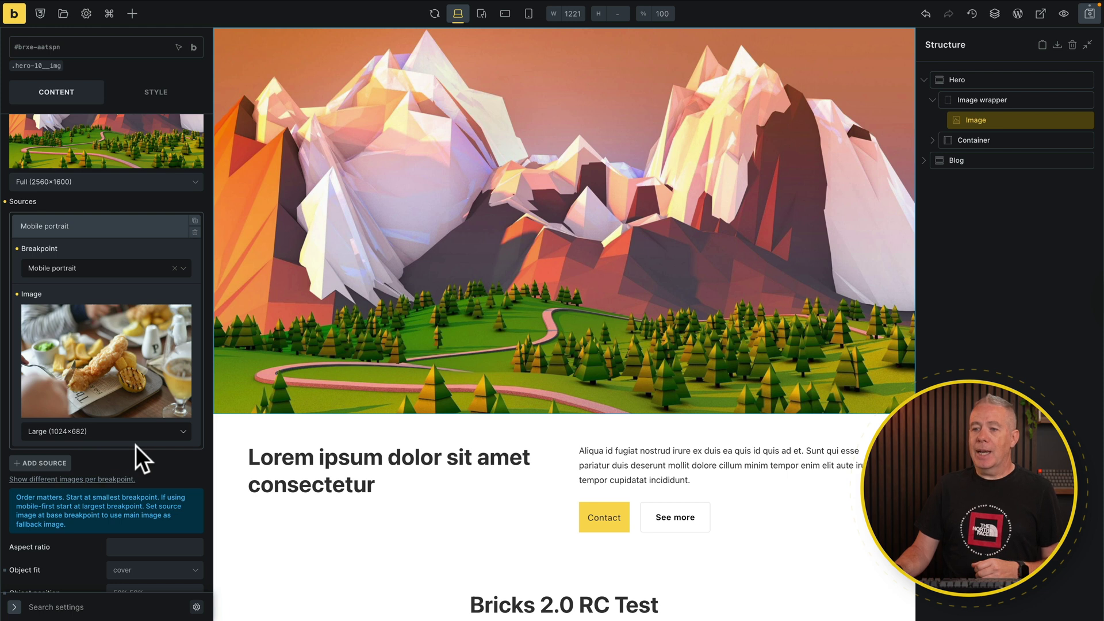
scroll(142, 451, down, 3)
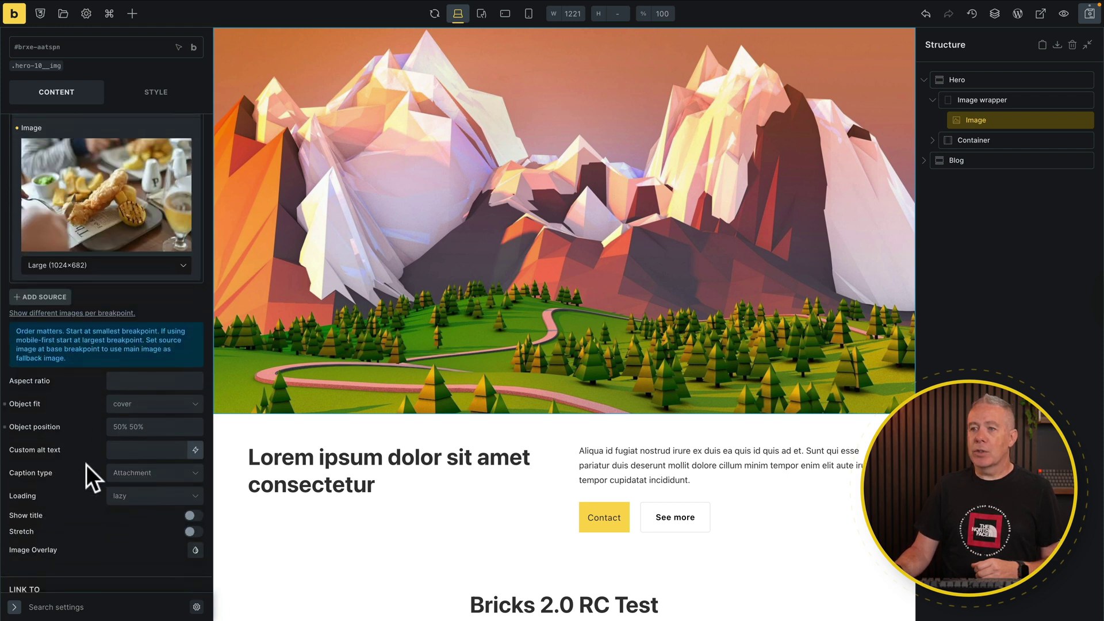
scroll(86, 465, up, 3)
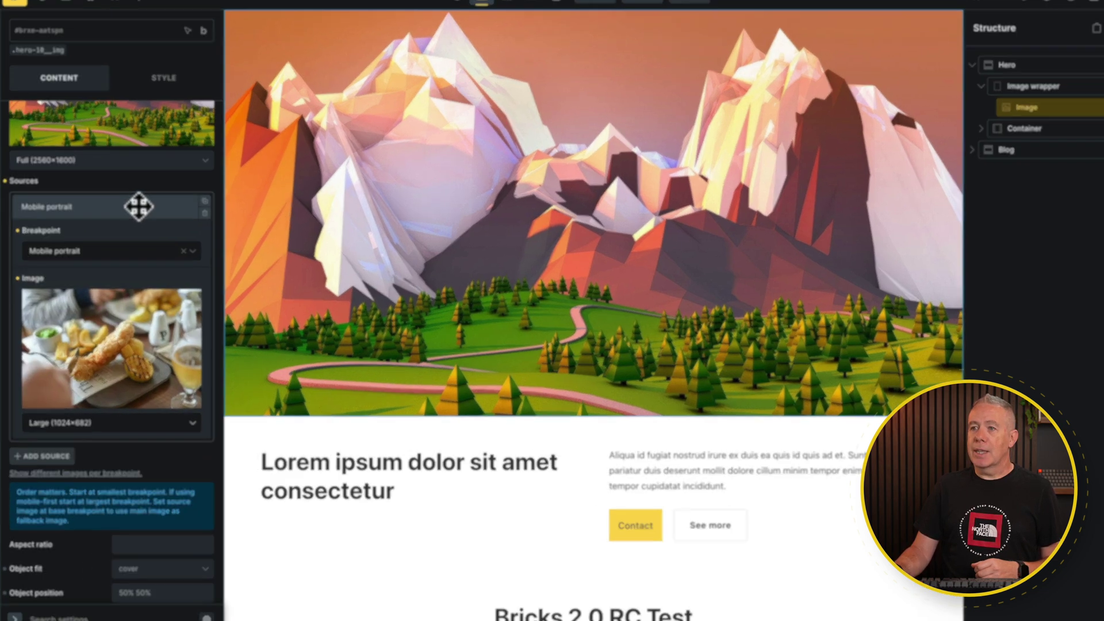
click(138, 206)
Step: Add a Mobile landscape source holding the garden Landscape.webp photo
click(43, 237)
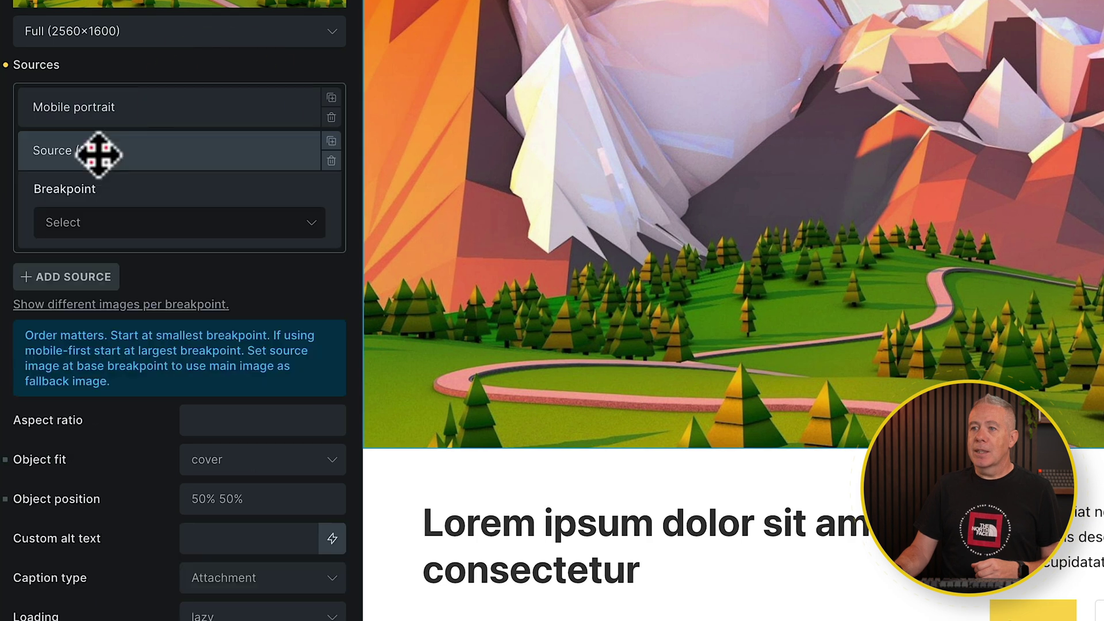
click(99, 152)
click(306, 222)
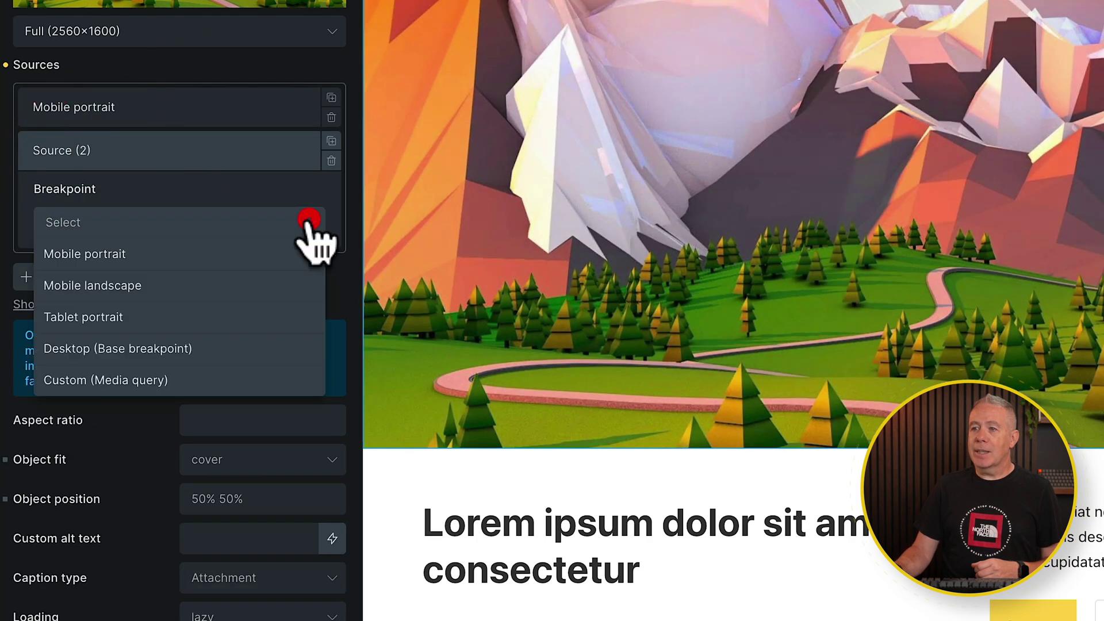
click(172, 281)
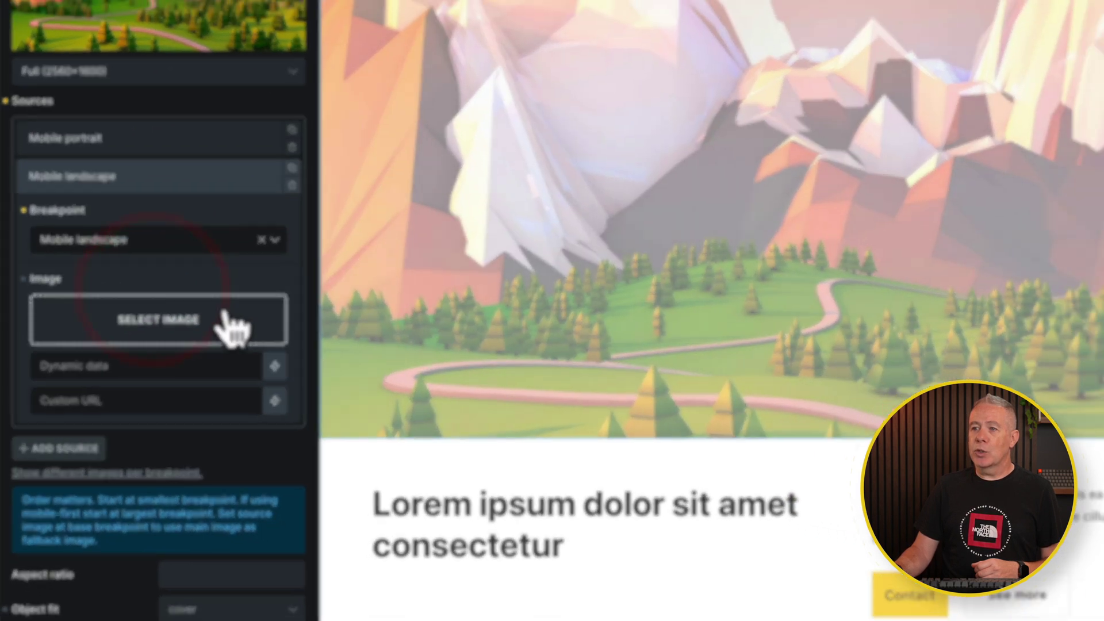
click(114, 320)
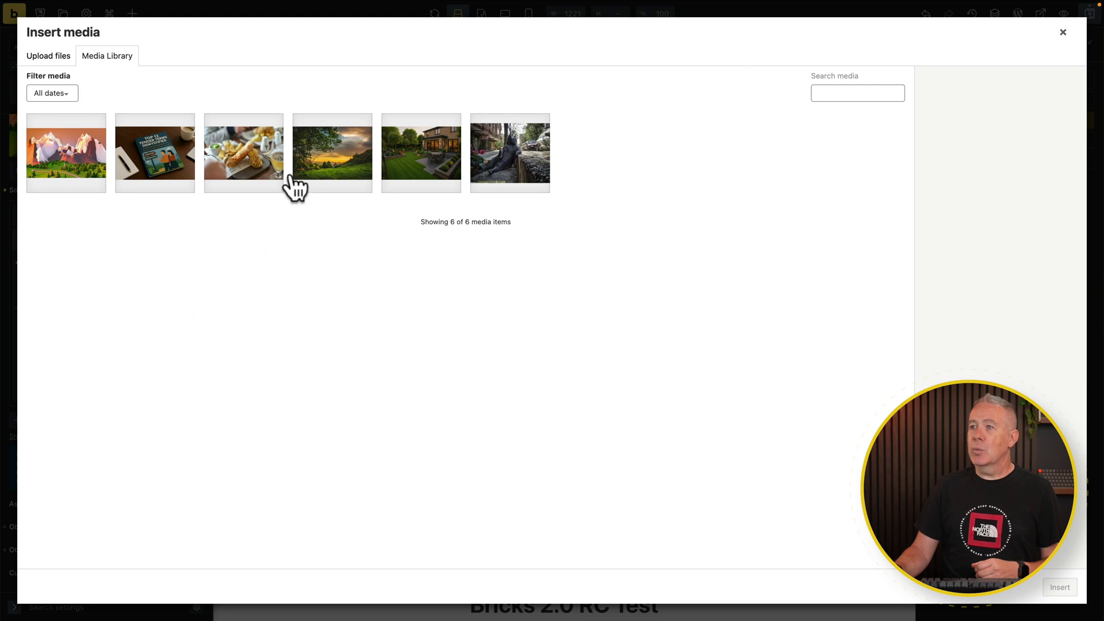
click(413, 177)
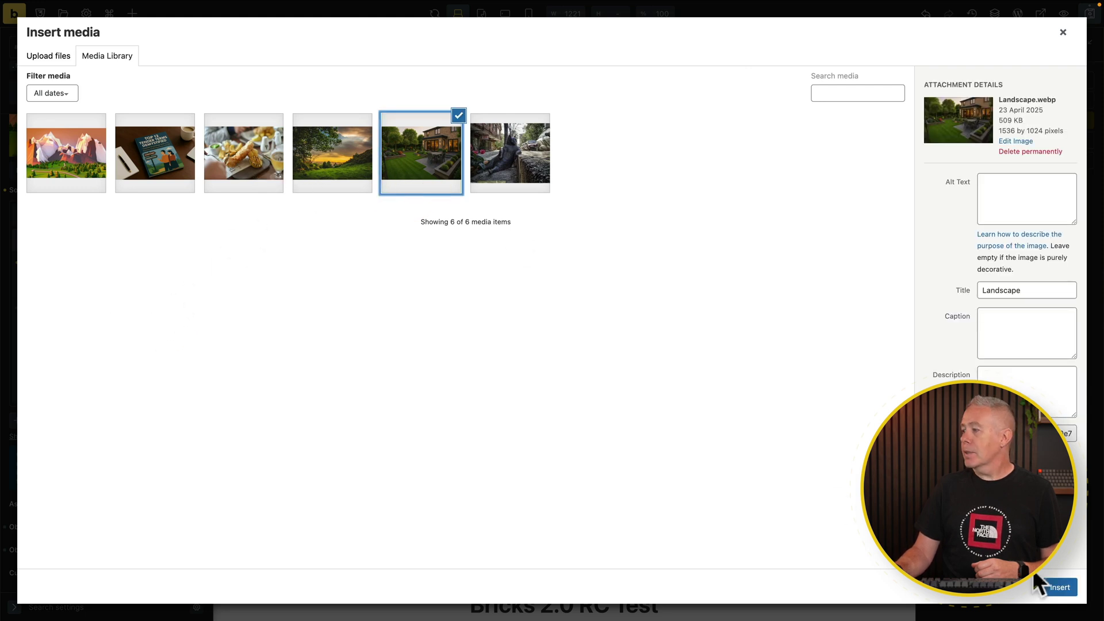
click(1048, 587)
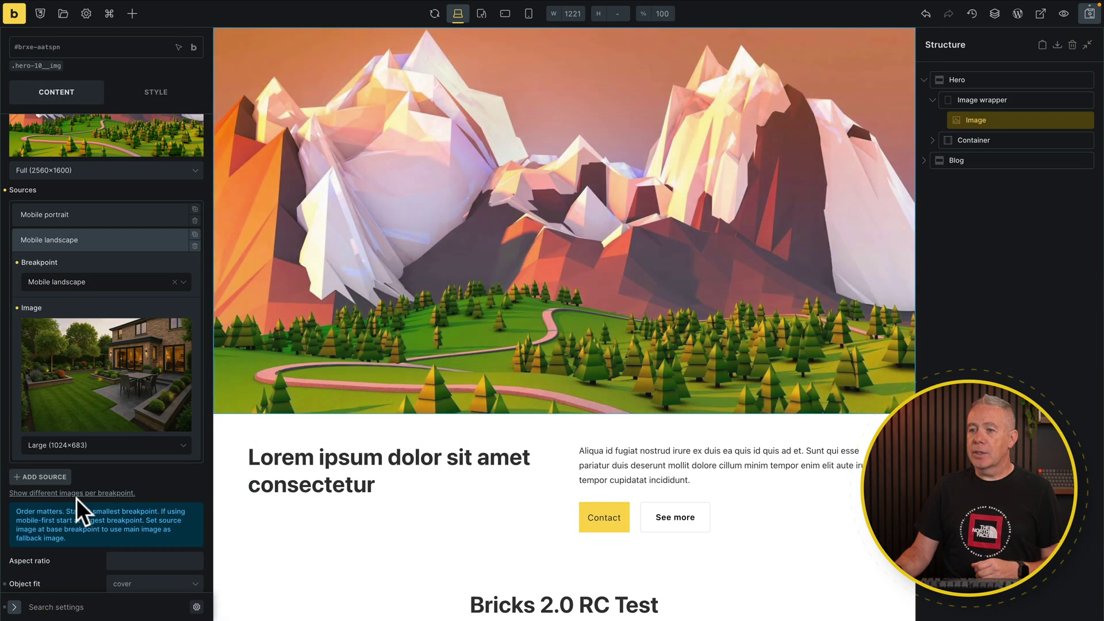
click(99, 241)
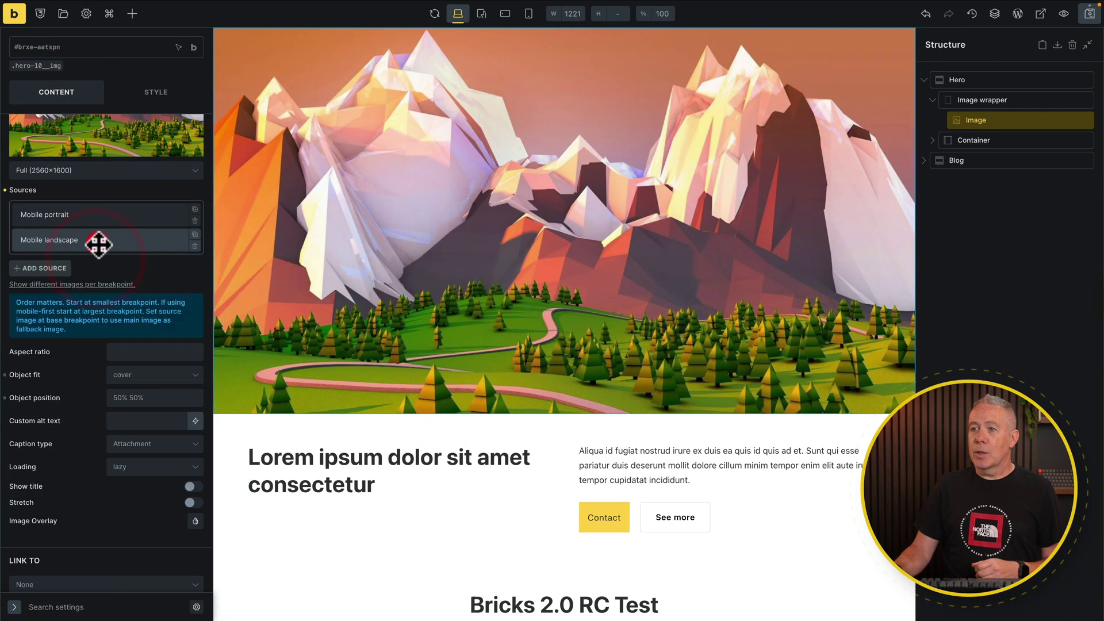
Step: Add a Tablet portrait source holding the 3d-Cover.png book cover image
click(44, 268)
click(85, 307)
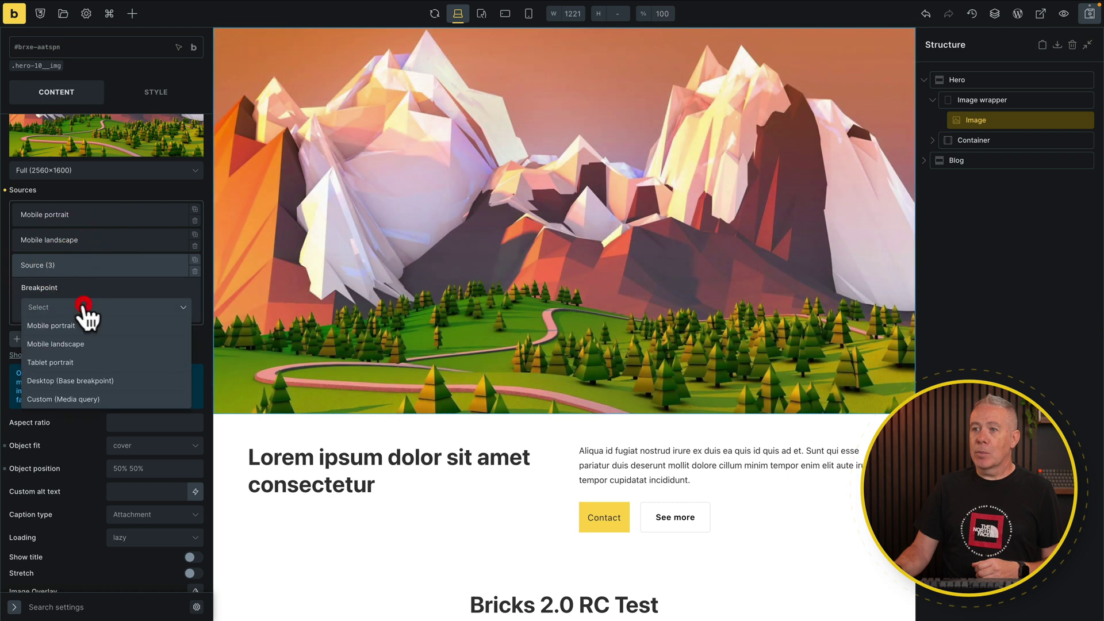
click(80, 362)
click(109, 351)
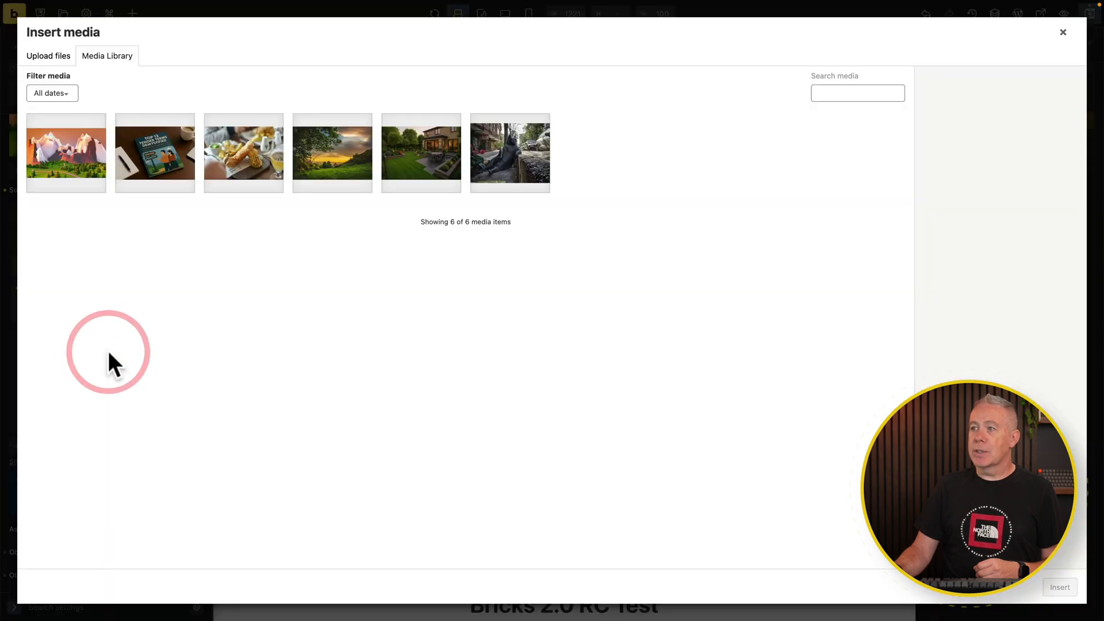
click(167, 165)
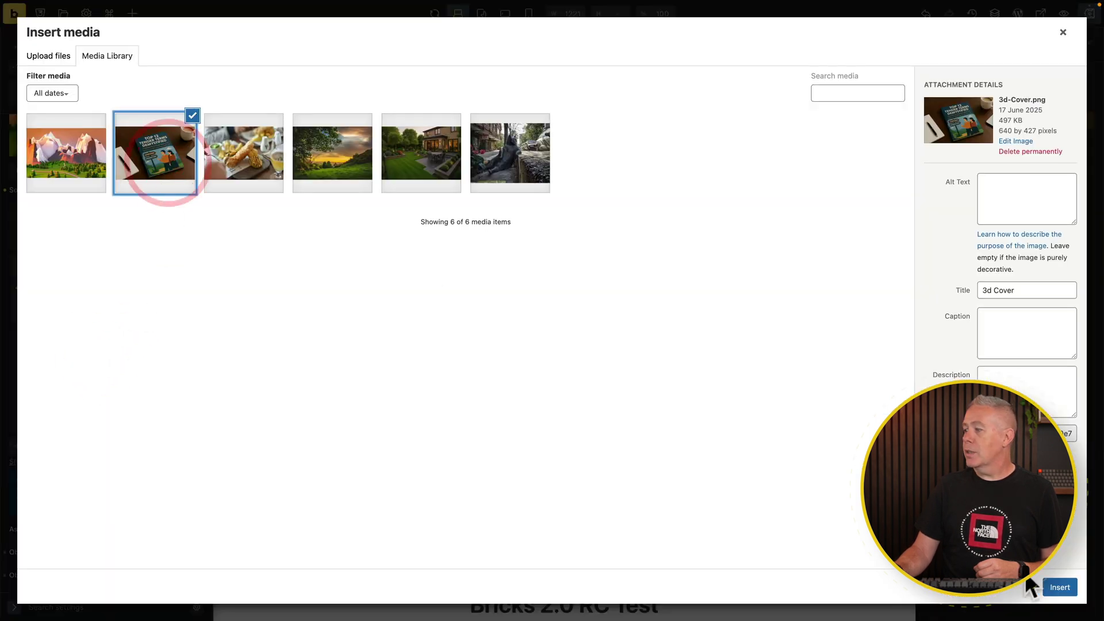
click(1056, 590)
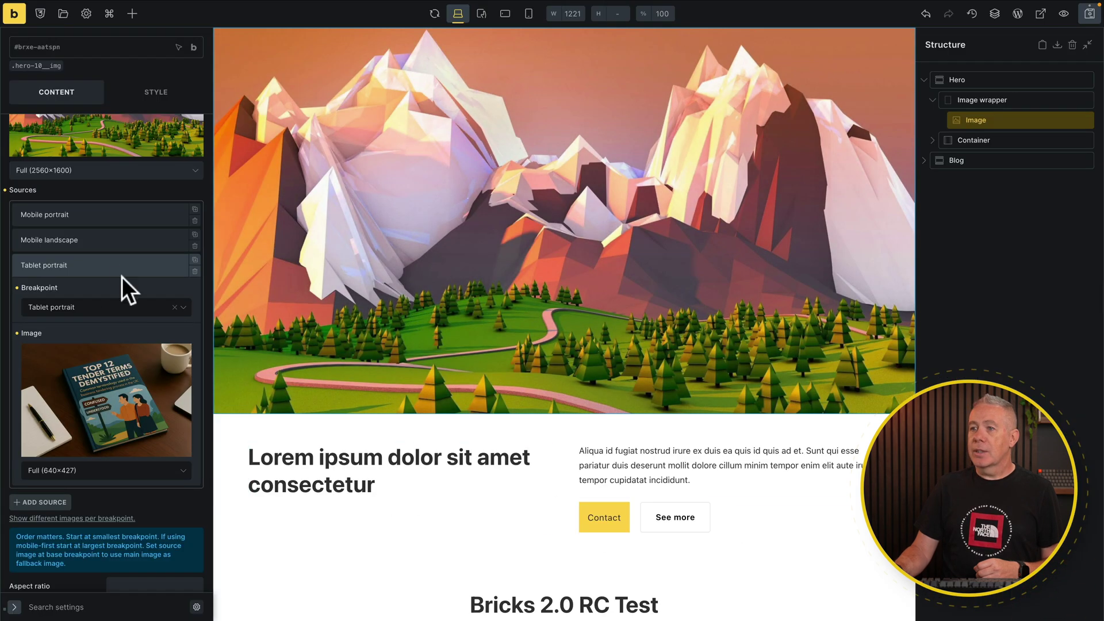
click(125, 275)
scroll(132, 320, up, 3)
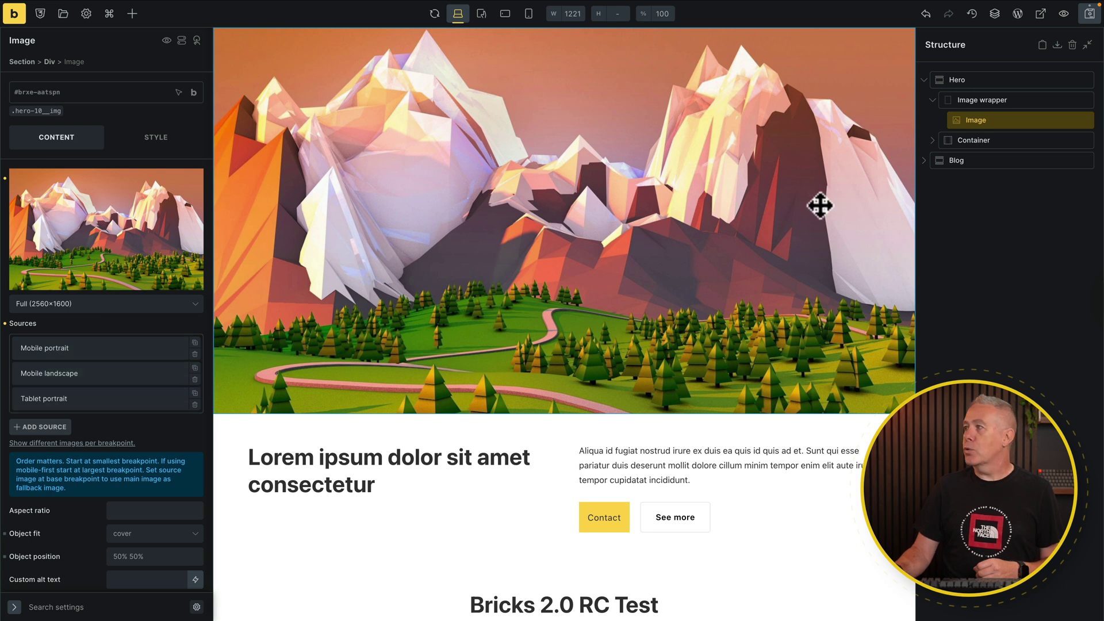
Step: Preview the hero at tablet portrait, mobile landscape and mobile portrait widths, ending on the food photo
click(1090, 15)
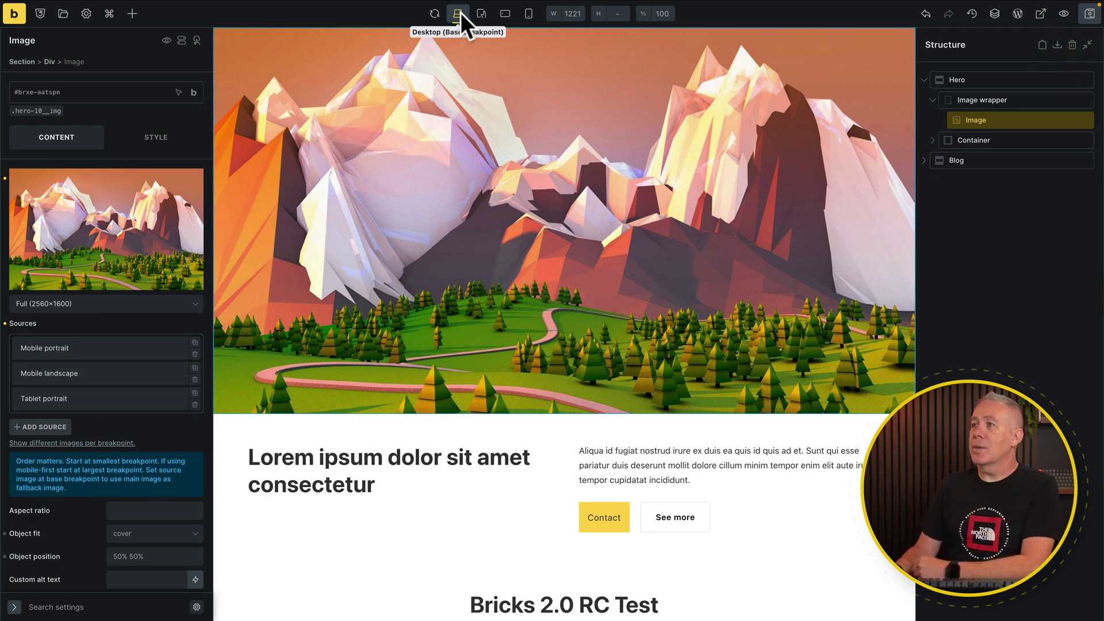
click(481, 15)
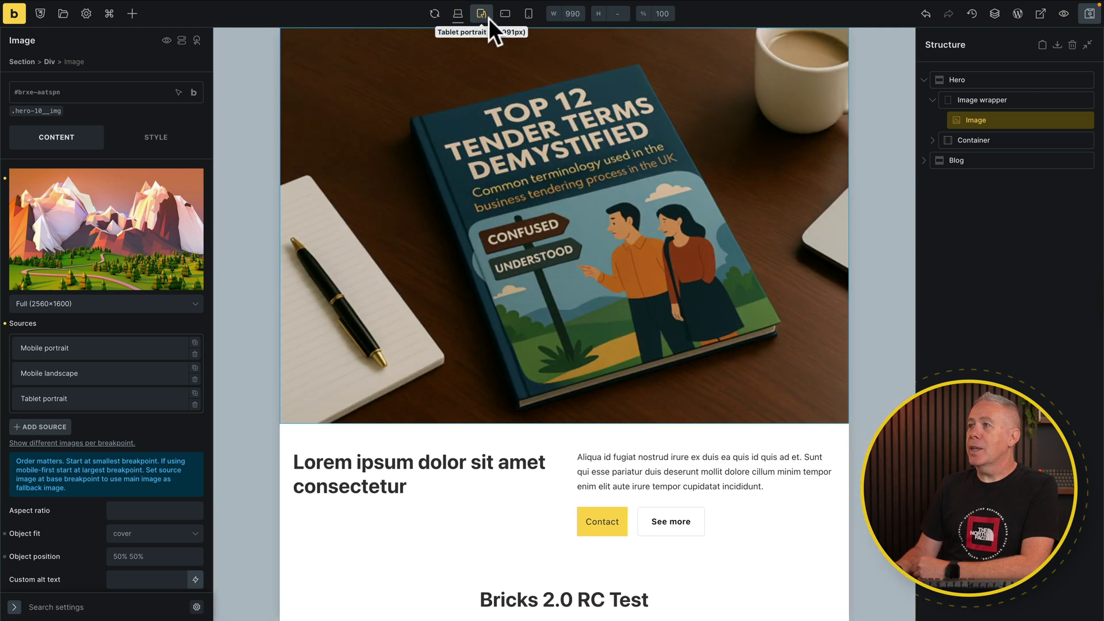
click(505, 16)
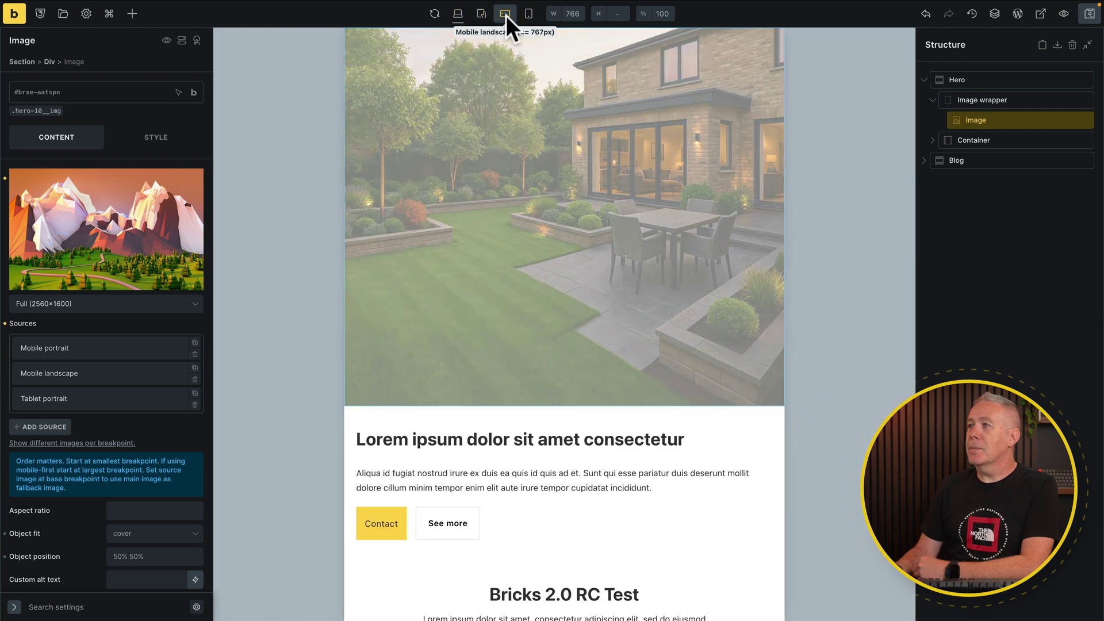
click(528, 15)
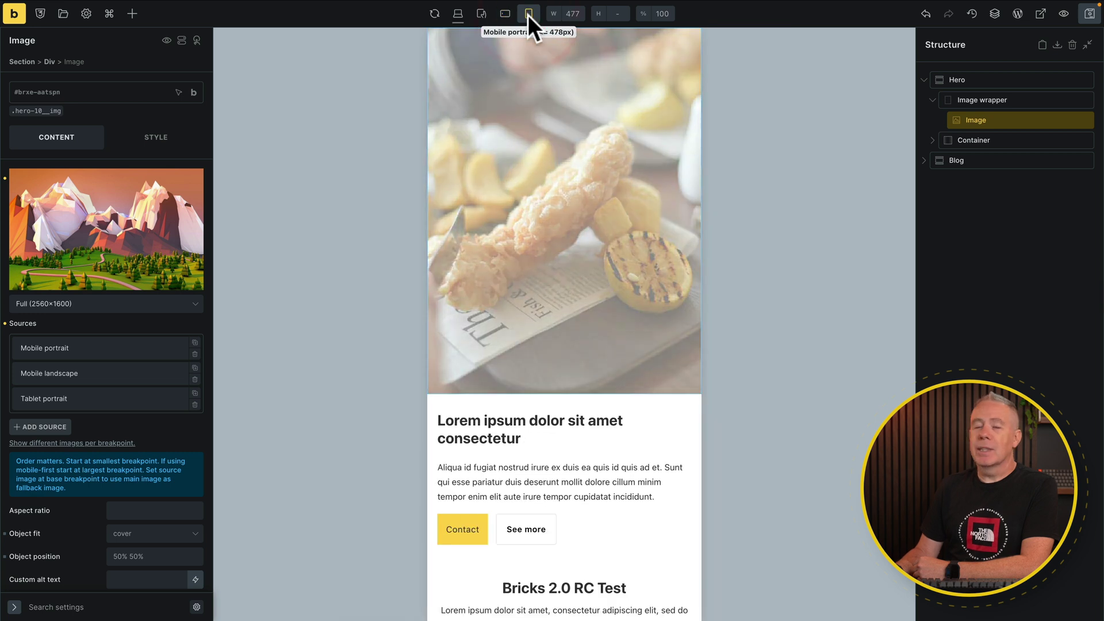